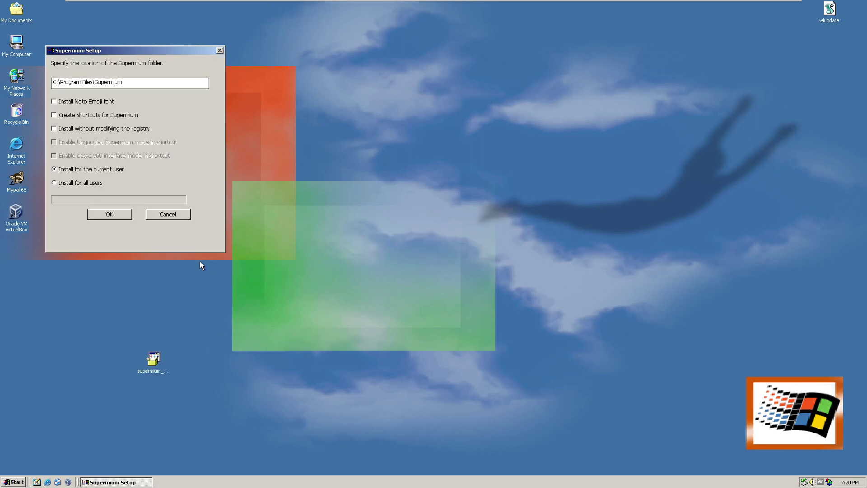
Step: Install Supermium for all users with the Noto Emoji font and shortcuts, without modifying the registry, and finish the setup
{"action": "left_click", "coordinate": [80, 182]}
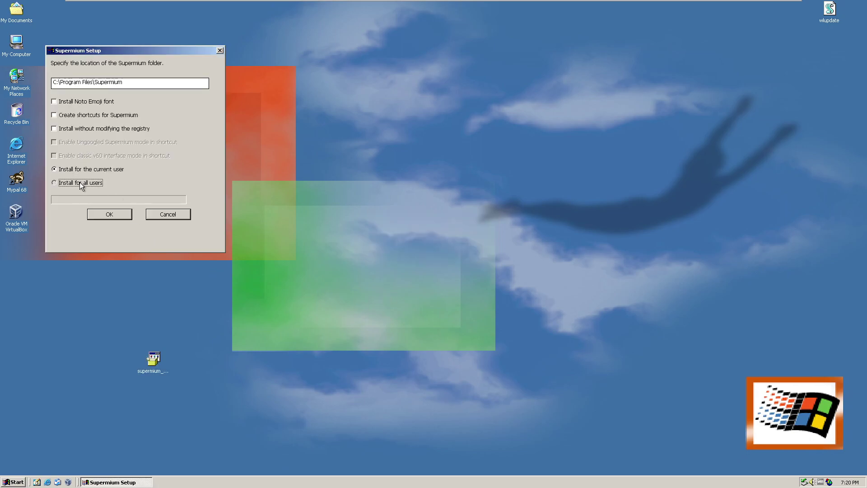
{"action": "left_click", "coordinate": [98, 100]}
{"action": "left_click", "coordinate": [89, 115]}
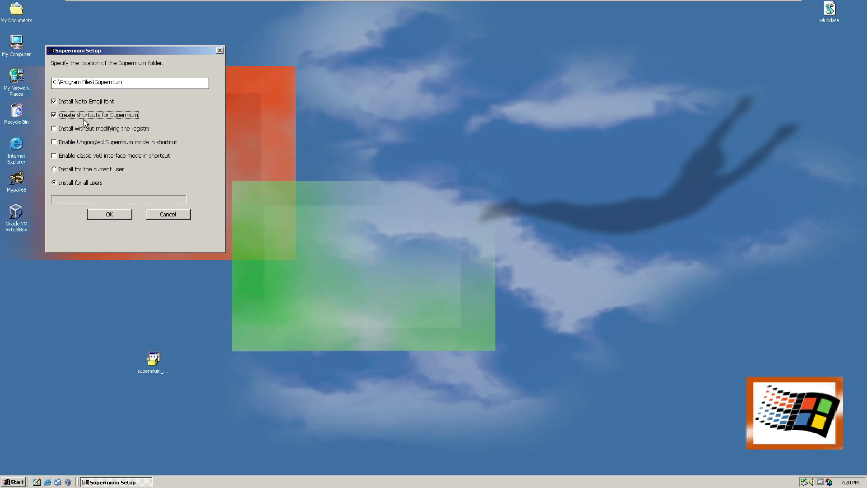
{"action": "left_click", "coordinate": [78, 128]}
{"action": "left_click", "coordinate": [102, 215]}
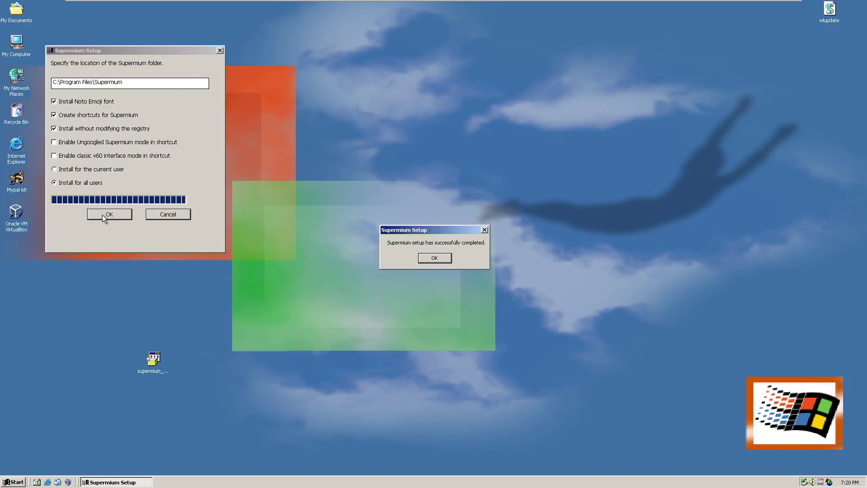
{"action": "left_click", "coordinate": [428, 260]}
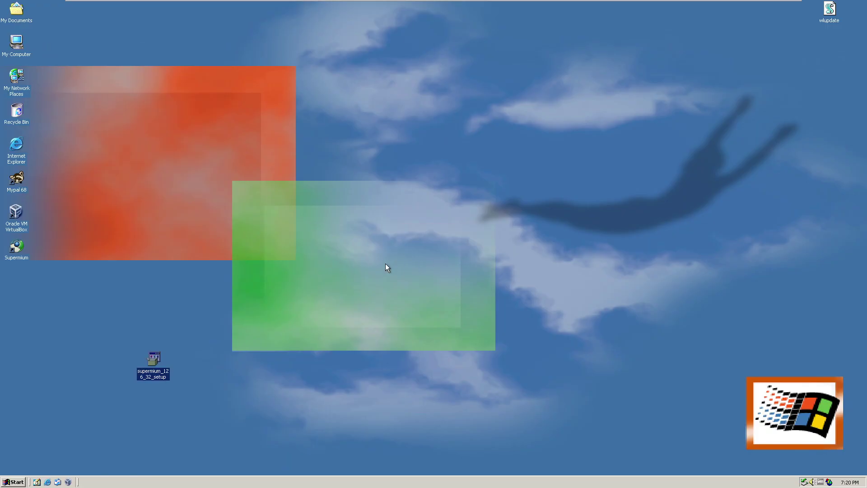
Step: Try launching Supermium from its desktop shortcut, and open the folder containing the shortcut's target through its properties
{"action": "double_click", "coordinate": [25, 244]}
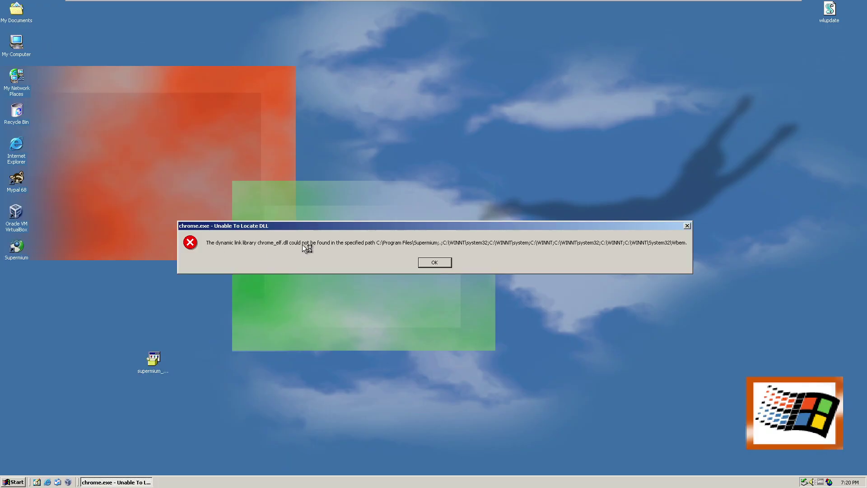
{"action": "left_click", "coordinate": [432, 266]}
{"action": "right_click", "coordinate": [18, 245]}
{"action": "left_click", "coordinate": [53, 326]}
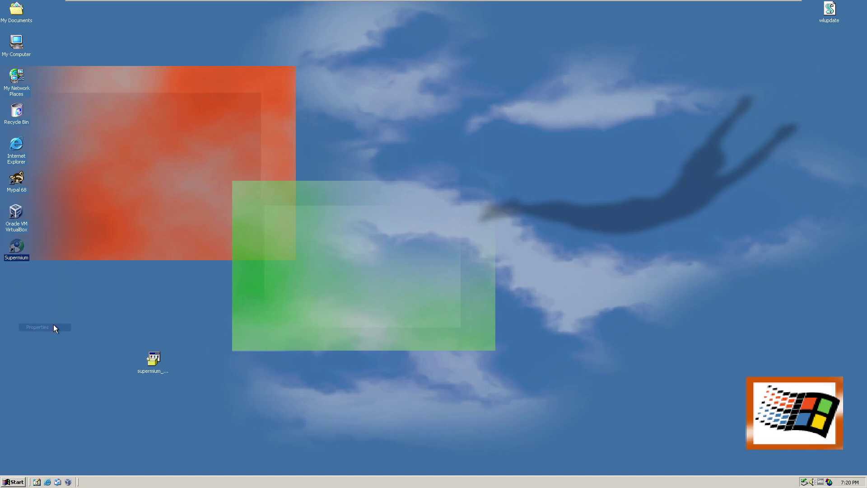
{"action": "left_click", "coordinate": [105, 416]}
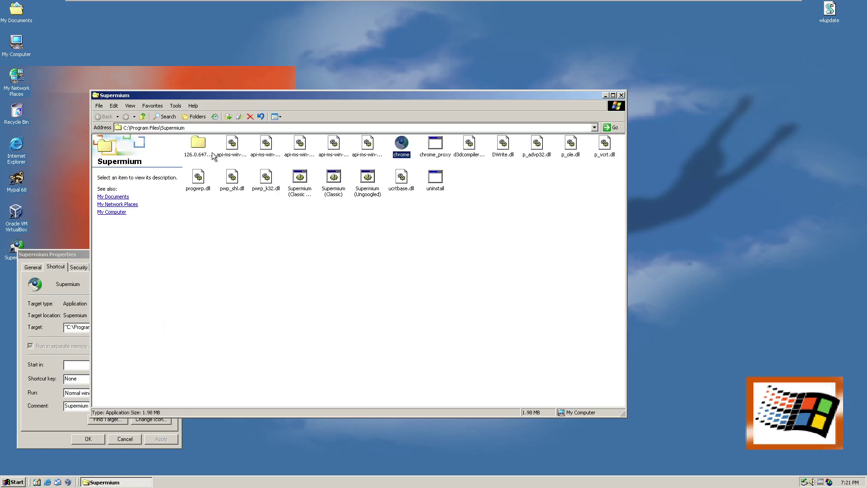
Step: Copy chrome_elf.dll from the 126.0.6478.249 folder into the parent C:\Program Files\Supermium folder
{"action": "double_click", "coordinate": [202, 144]}
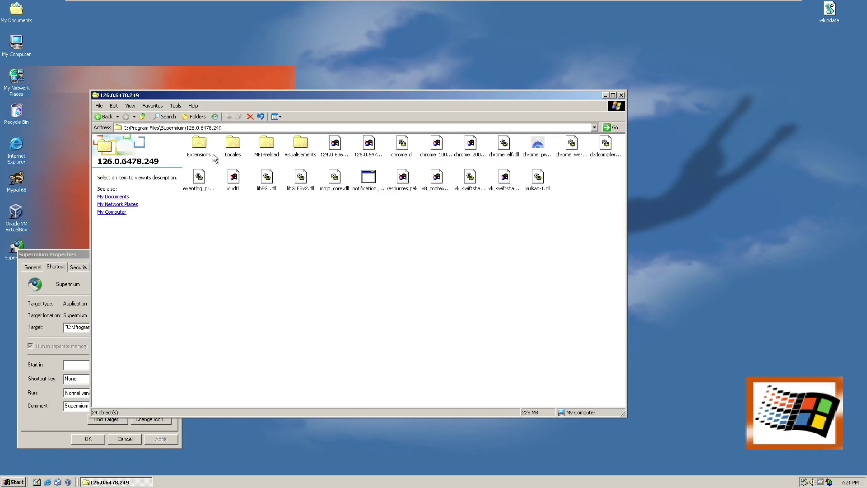
{"action": "right_click", "coordinate": [504, 150]}
{"action": "left_click", "coordinate": [541, 194]}
{"action": "left_click", "coordinate": [143, 116]}
{"action": "right_click", "coordinate": [322, 177]}
{"action": "left_click", "coordinate": [341, 231]}
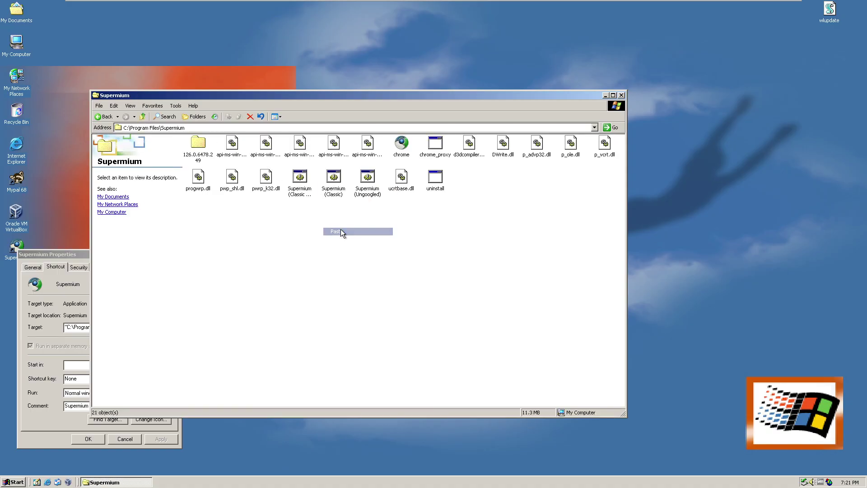
Step: Try launching Supermium again from its desktop shortcut, dismissing the error dialogs
{"action": "left_click_drag", "start_coordinate": [86, 256], "coordinate": [142, 296]}
{"action": "double_click", "coordinate": [20, 251]}
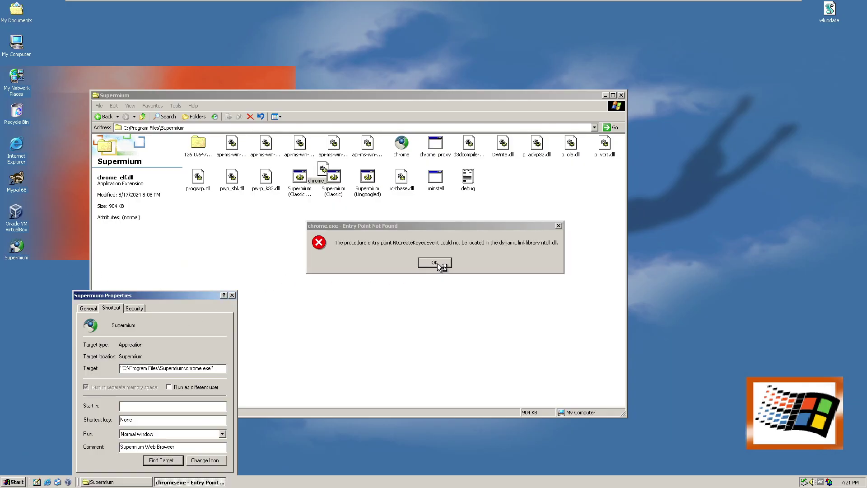
{"action": "left_click", "coordinate": [435, 262]}
{"action": "left_click_drag", "start_coordinate": [437, 262], "coordinate": [406, 288]}
{"action": "left_click_drag", "start_coordinate": [54, 239], "coordinate": [54, 278]}
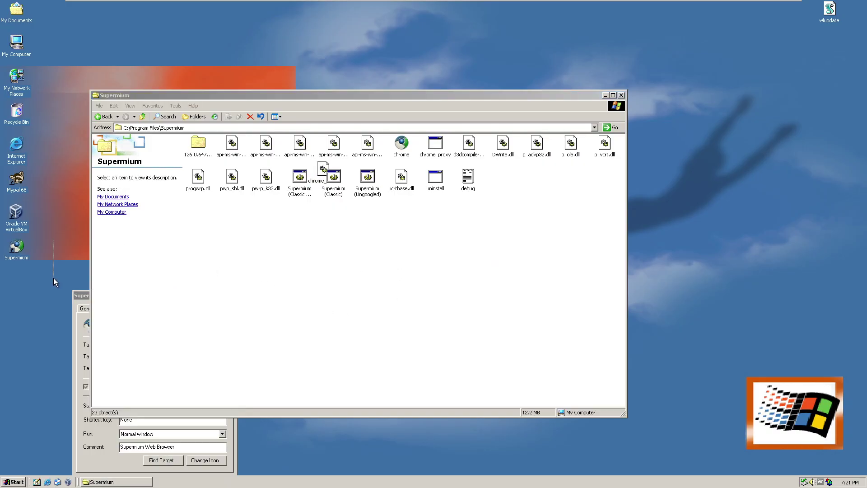
{"action": "double_click", "coordinate": [22, 252]}
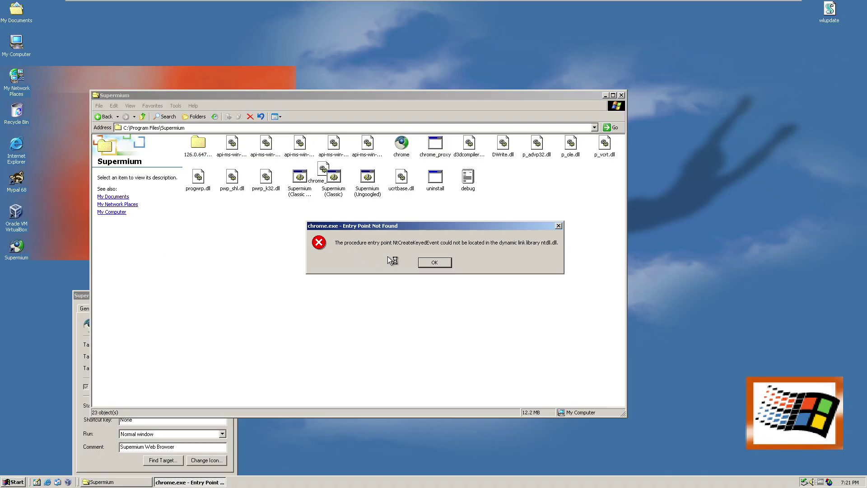
{"action": "left_click", "coordinate": [426, 263]}
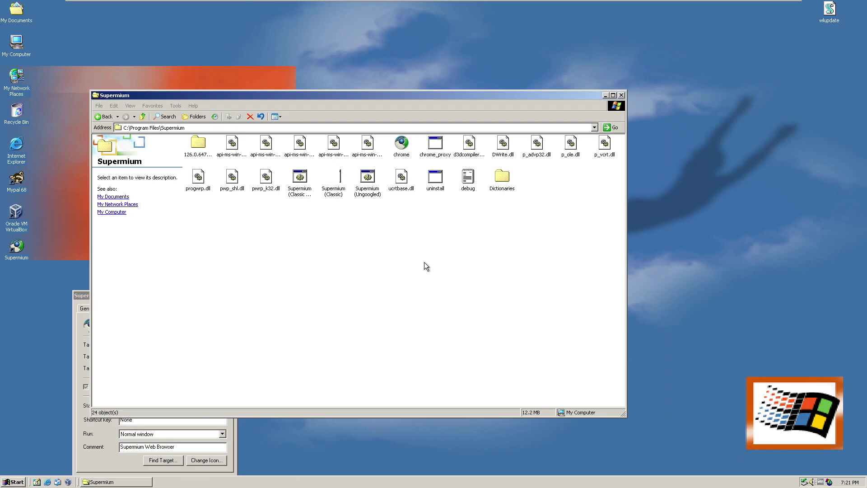
Step: Append --disable-direct-draw --single-process to the target of the Supermium shortcut and apply the change
{"action": "left_click", "coordinate": [89, 360]}
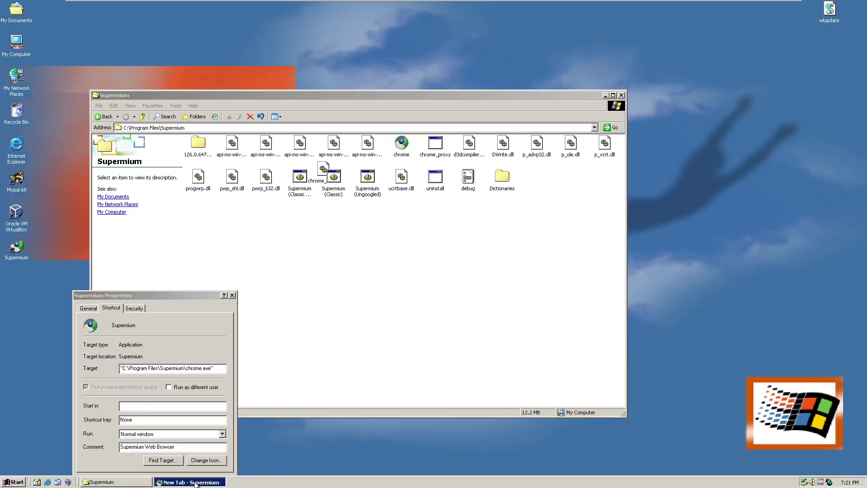
{"action": "left_click", "coordinate": [223, 371]}
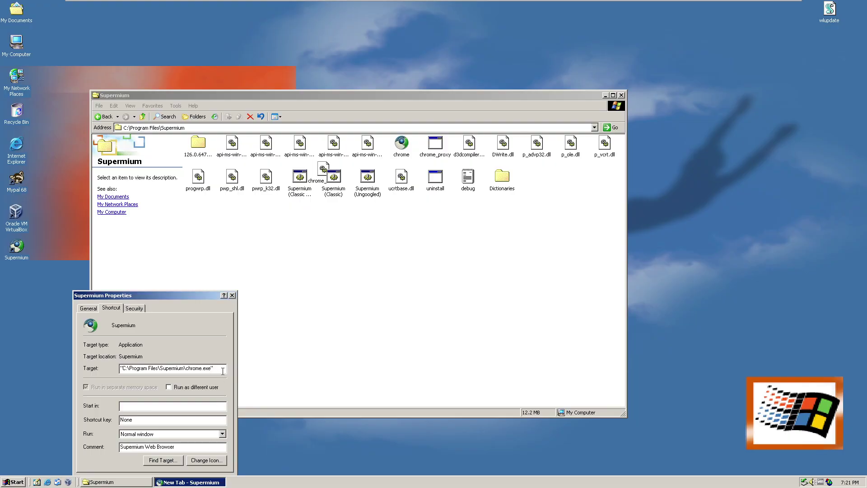
{"action": "right_click", "coordinate": [202, 482]}
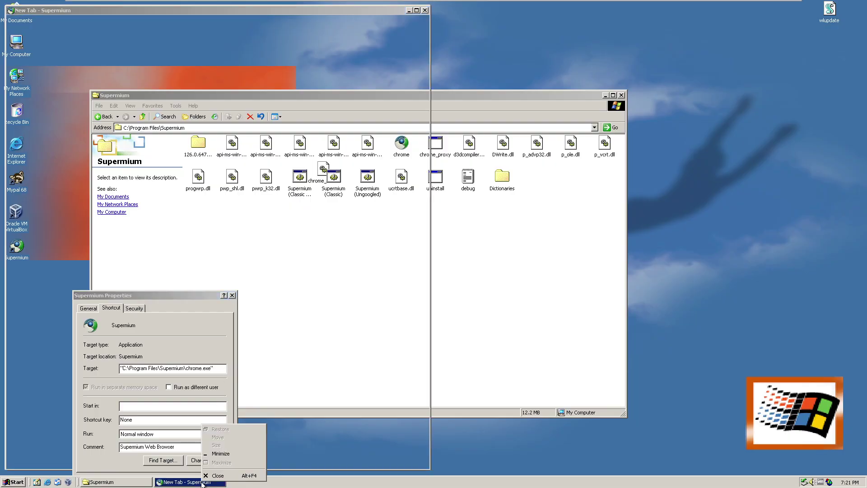
{"action": "left_click", "coordinate": [81, 10]}
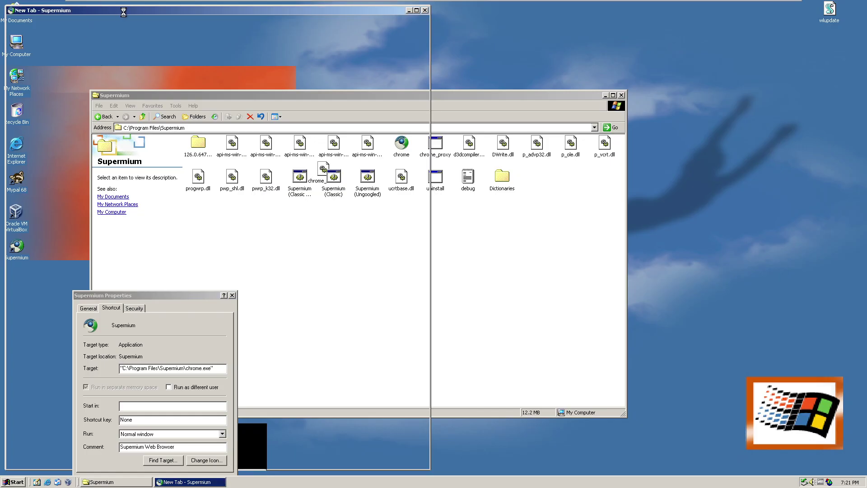
{"action": "left_click", "coordinate": [106, 469]}
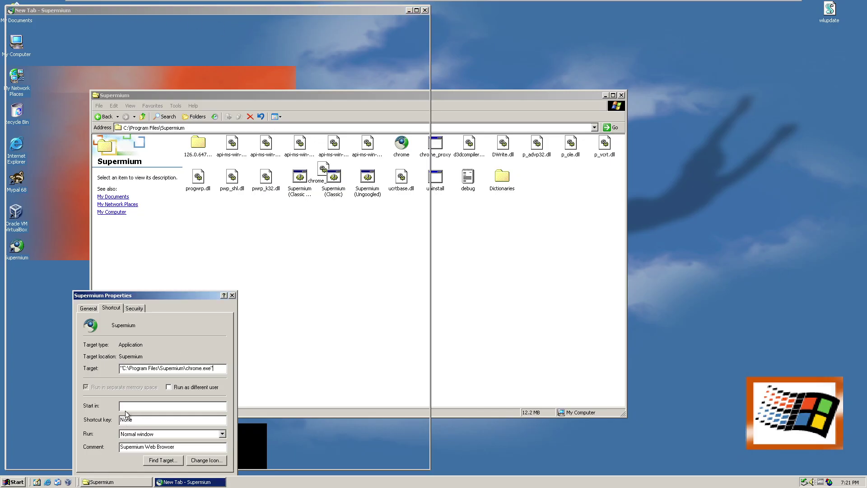
{"action": "mouse_move", "coordinate": [167, 302]}
{"action": "left_mouse_down"}
{"action": "mouse_move", "coordinate": [202, 158]}
{"action": "mouse_move", "coordinate": [177, 181]}
{"action": "mouse_move", "coordinate": [161, 297]}
{"action": "left_mouse_up"}
{"action": "left_click_drag", "start_coordinate": [295, 237], "coordinate": [296, 141]}
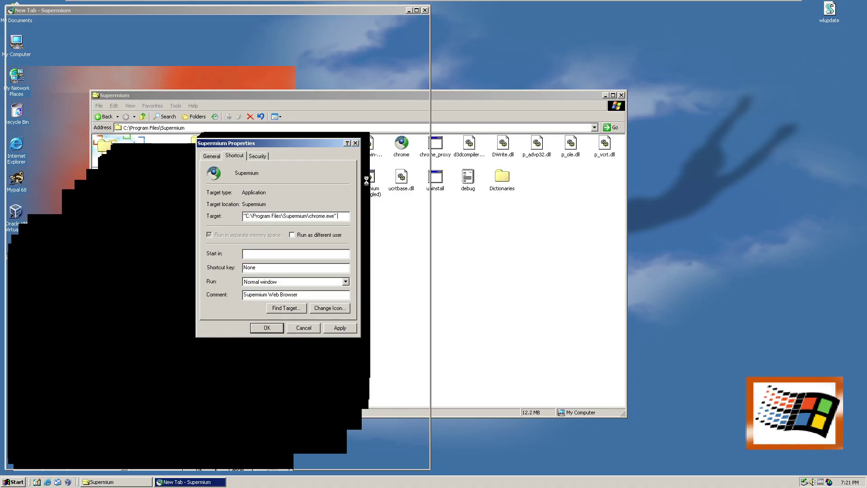
{"action": "type", "text": "--disable-direct-draw --single-process"}
{"action": "left_click", "coordinate": [342, 328]}
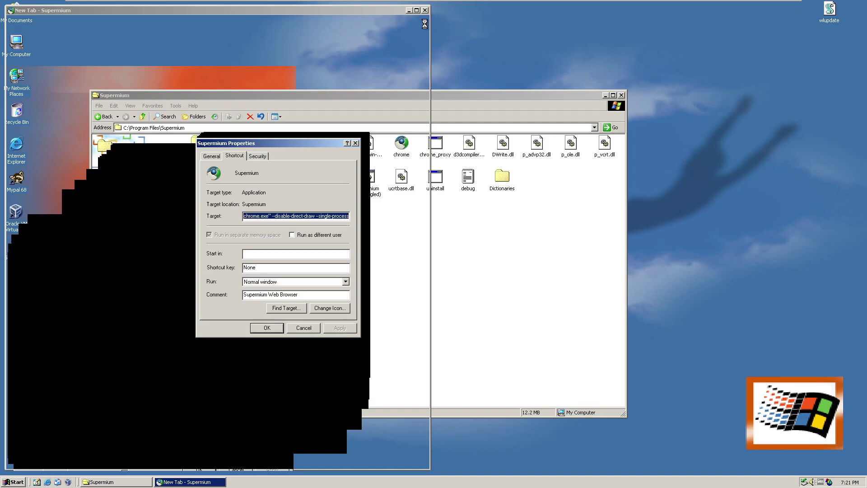
Step: Close the blank Supermium window and relaunch the browser from its desktop shortcut, dismissing the error dialog
{"action": "left_click", "coordinate": [427, 10]}
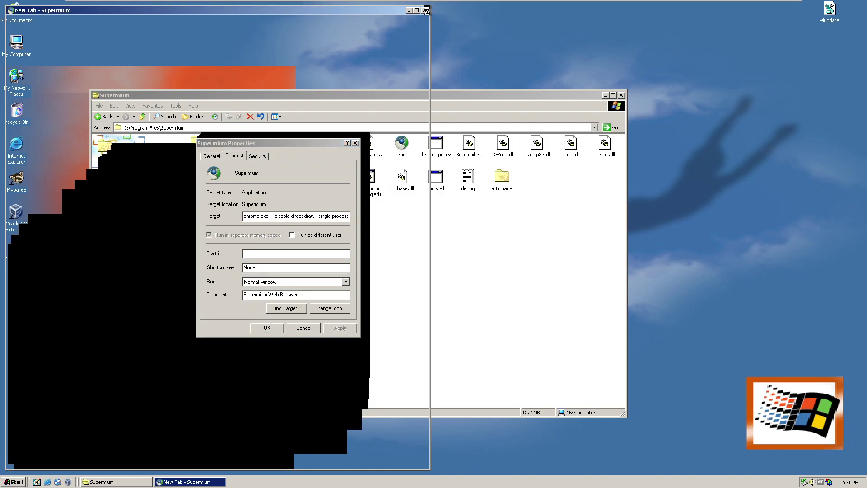
{"action": "right_click", "coordinate": [204, 483]}
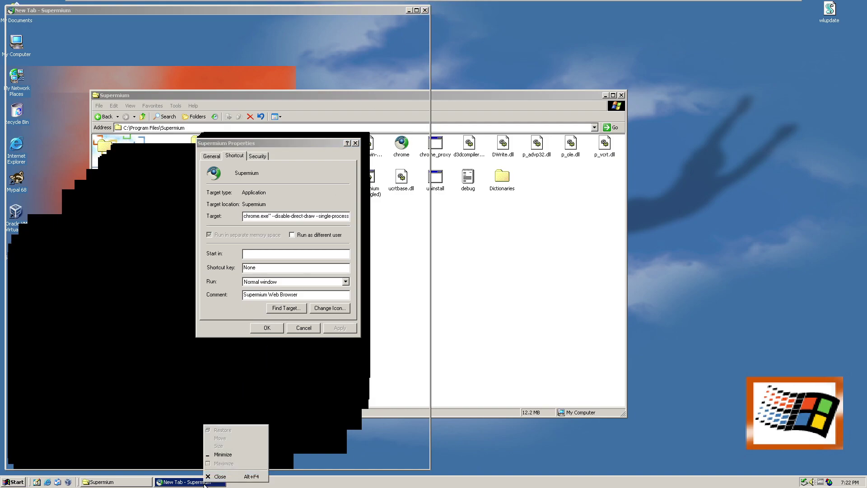
{"action": "left_click", "coordinate": [220, 476]}
{"action": "left_click", "coordinate": [446, 281]}
{"action": "double_click", "coordinate": [17, 247]}
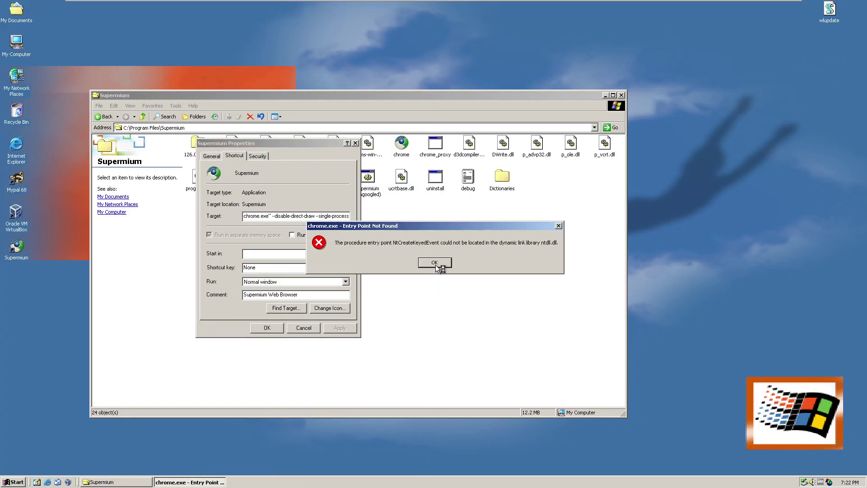
{"action": "left_click", "coordinate": [435, 263]}
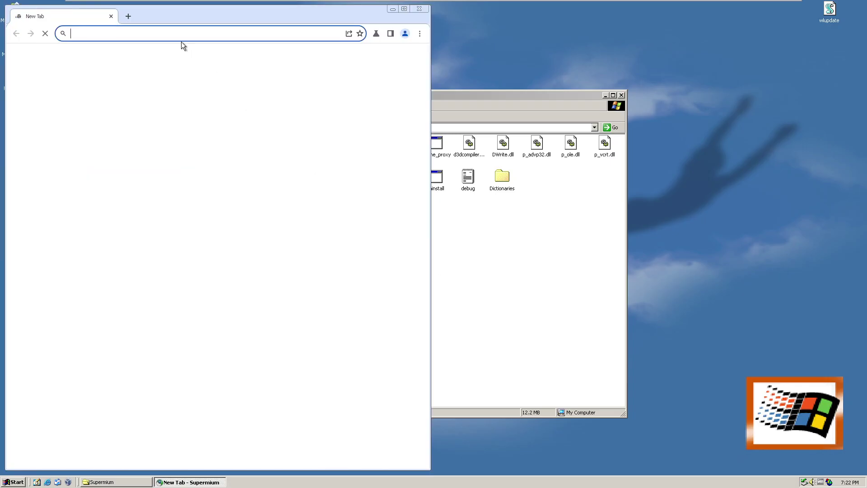
Step: Move the Supermium window toward the middle of the desktop and go to google.com
{"action": "left_click_drag", "start_coordinate": [188, 17], "coordinate": [405, 34]}
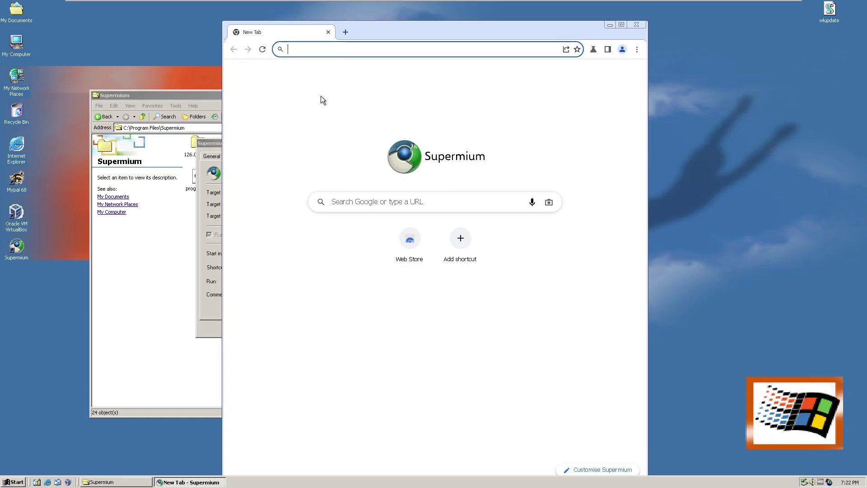
{"action": "type", "text": "google.com"}
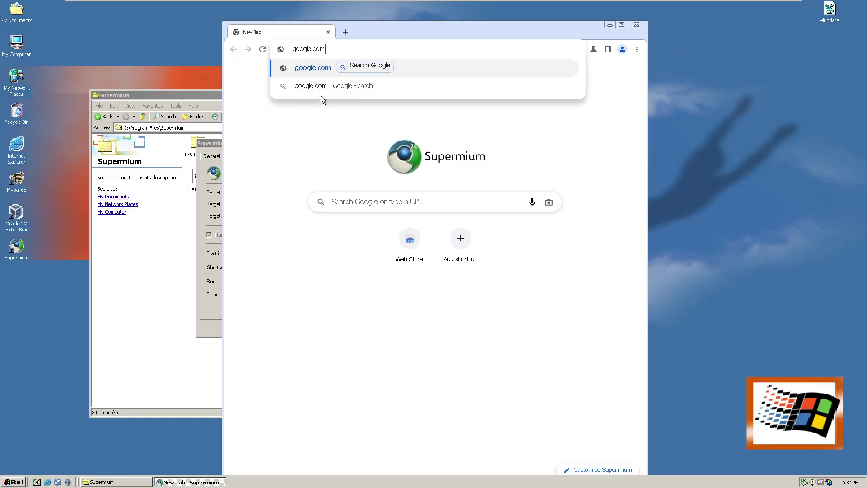
{"action": "key", "text": "Return"}
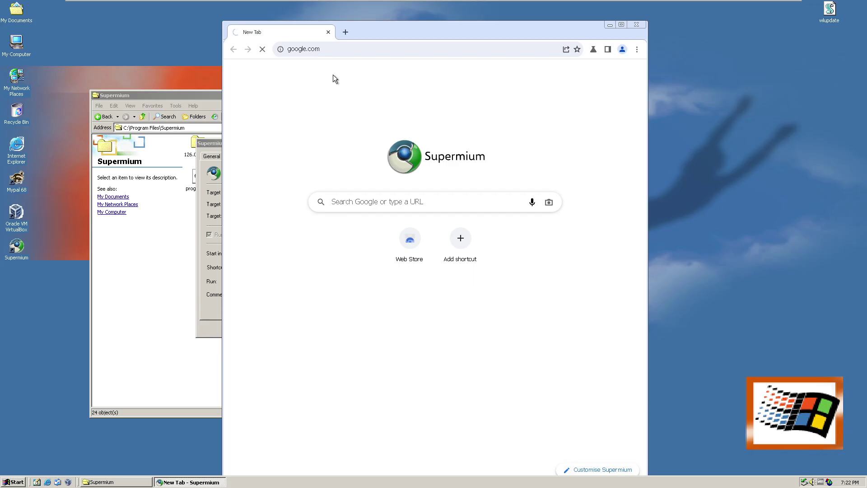
Step: Go to whatismybrowser.com in a new Supermium tab, postponing the browser customisation offer
{"action": "left_click_drag", "start_coordinate": [378, 28], "coordinate": [332, 15]}
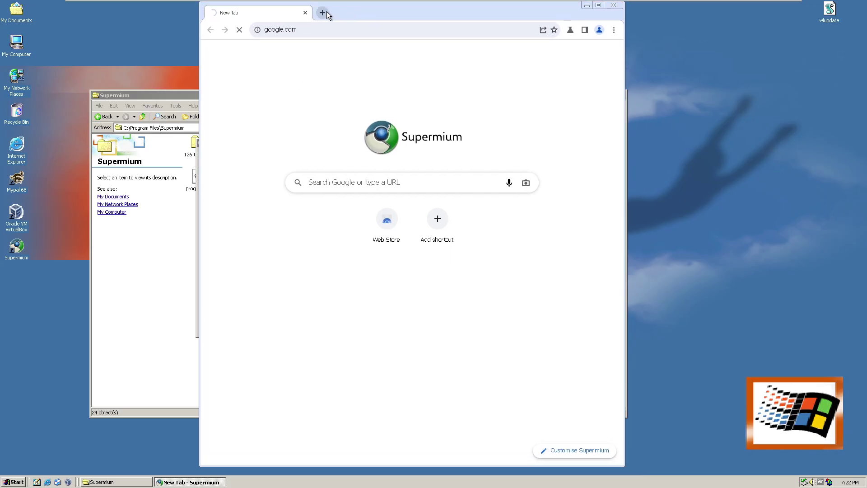
{"action": "left_click", "coordinate": [326, 13]}
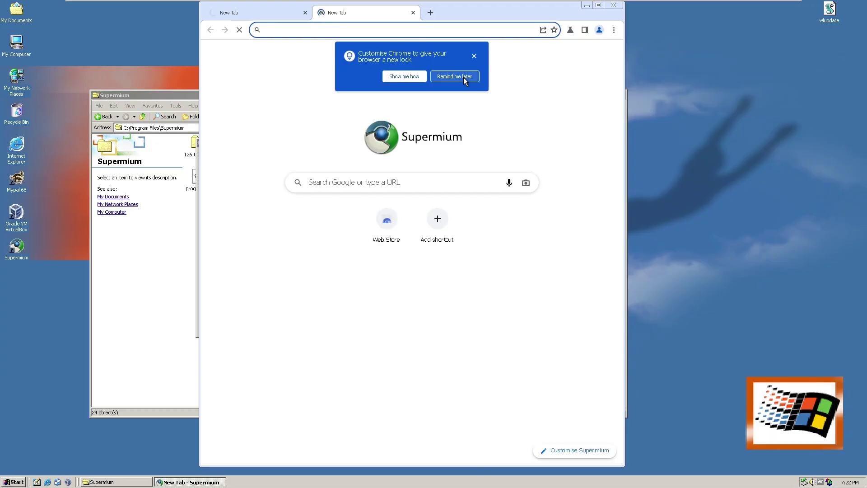
{"action": "left_click", "coordinate": [461, 77]}
{"action": "left_click", "coordinate": [374, 29]}
{"action": "type", "text": "whatismybrowse"}
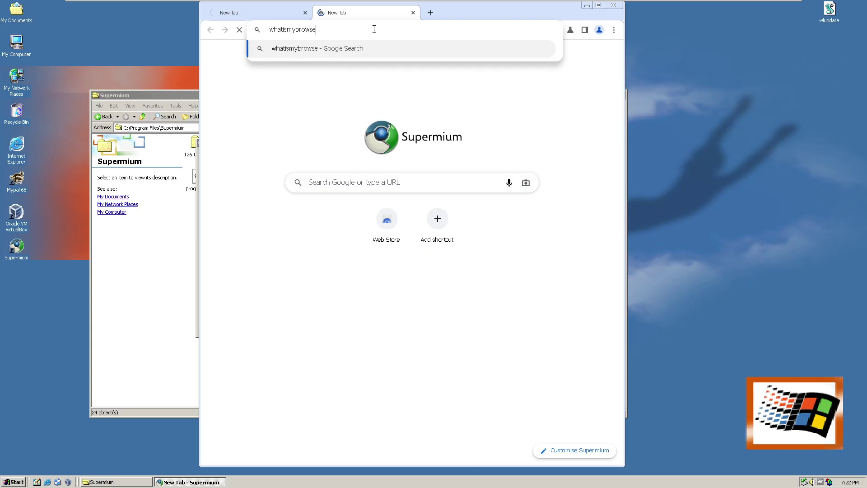
{"action": "type", "text": "r.com"}
{"action": "key", "text": "Return"}
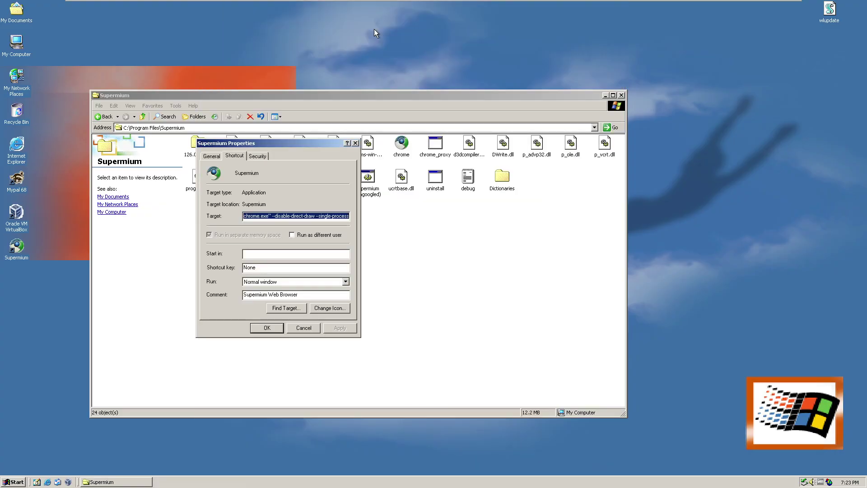
Step: Close the Supermium folder window and switch to Mypal 68 to load google.com
{"action": "left_click", "coordinate": [604, 96]}
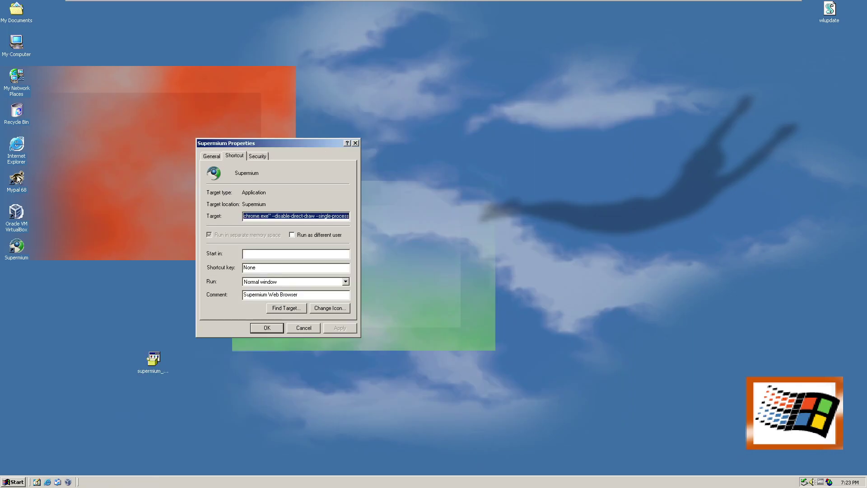
{"action": "double_click", "coordinate": [18, 179]}
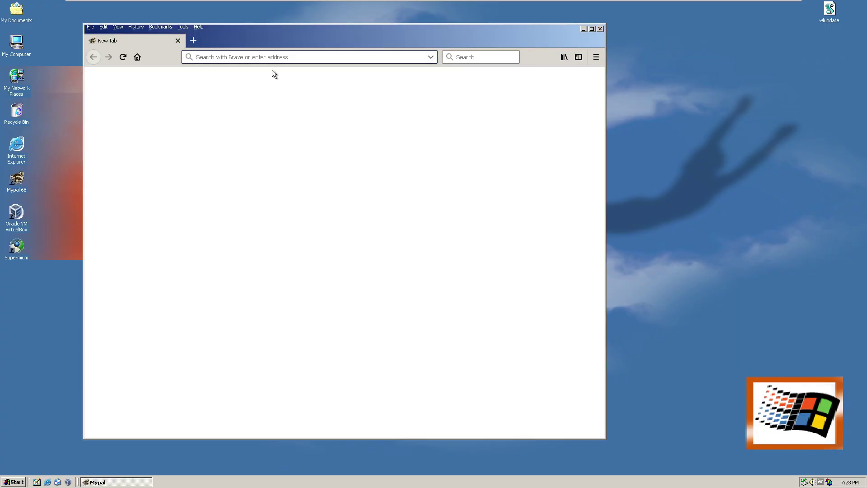
{"action": "left_click_drag", "start_coordinate": [346, 34], "coordinate": [439, 33]}
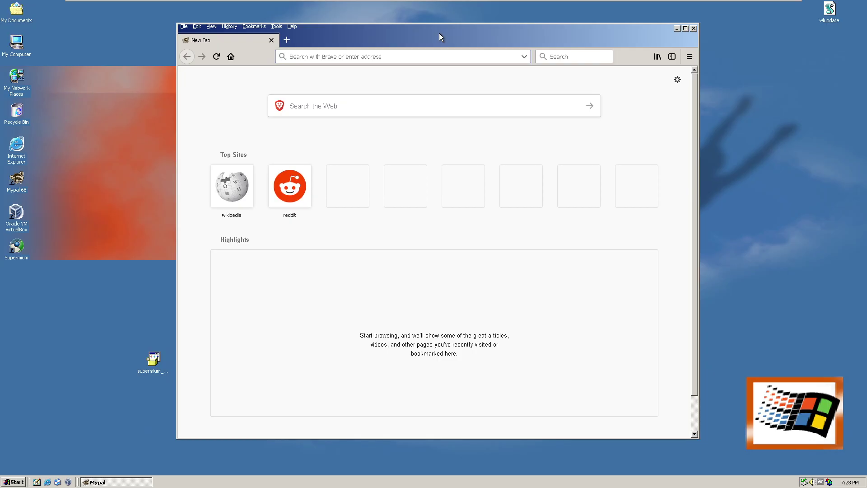
{"action": "type", "text": "google.com"}
{"action": "key", "text": "Return"}
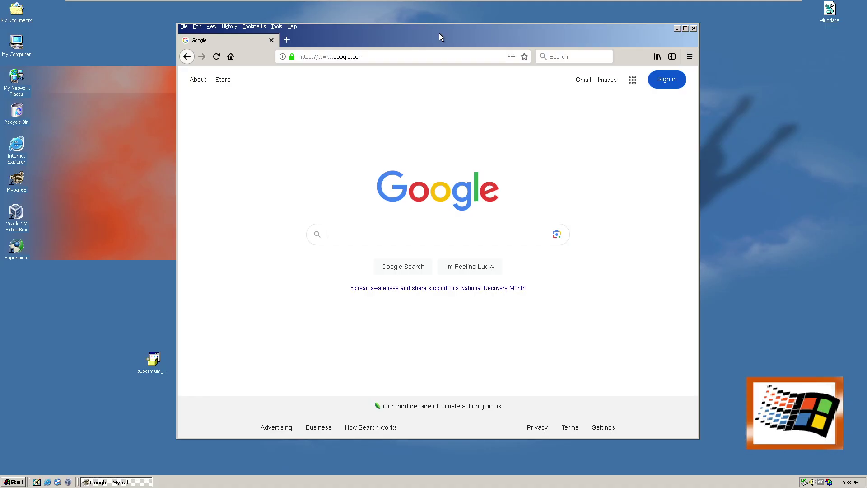
Step: Move the Mypal window aside to uncover the Supermium Properties dialog and close that dialog without saving changes
{"action": "left_click_drag", "start_coordinate": [439, 34], "coordinate": [541, 44]}
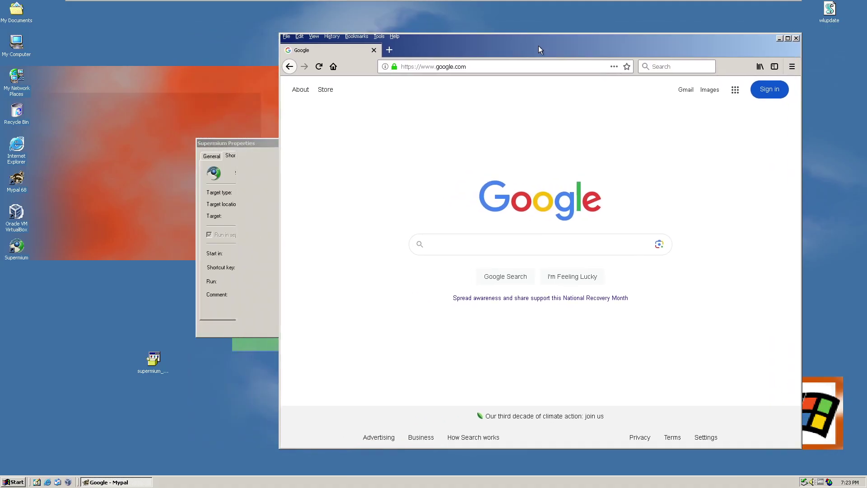
{"action": "left_click", "coordinate": [260, 207]}
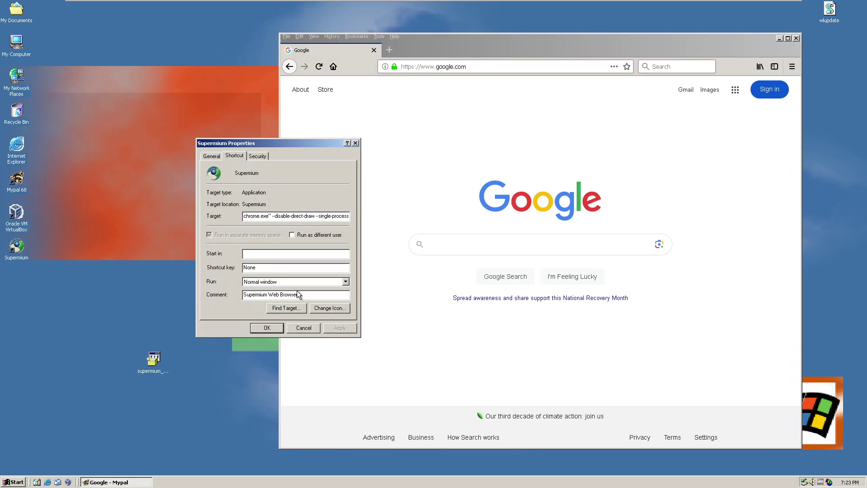
{"action": "left_click", "coordinate": [303, 327]}
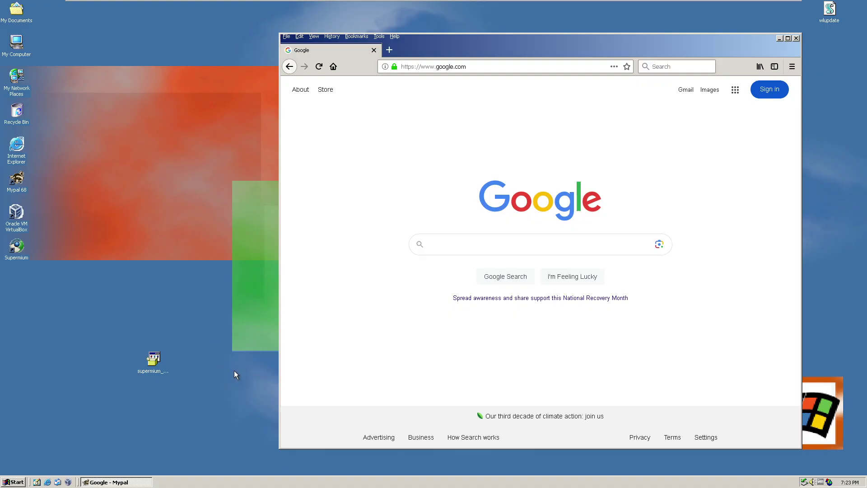
Step: Go to whatismybrowser.com in a new Mypal tab and dismiss the program error dialog
{"action": "left_click", "coordinate": [388, 51]}
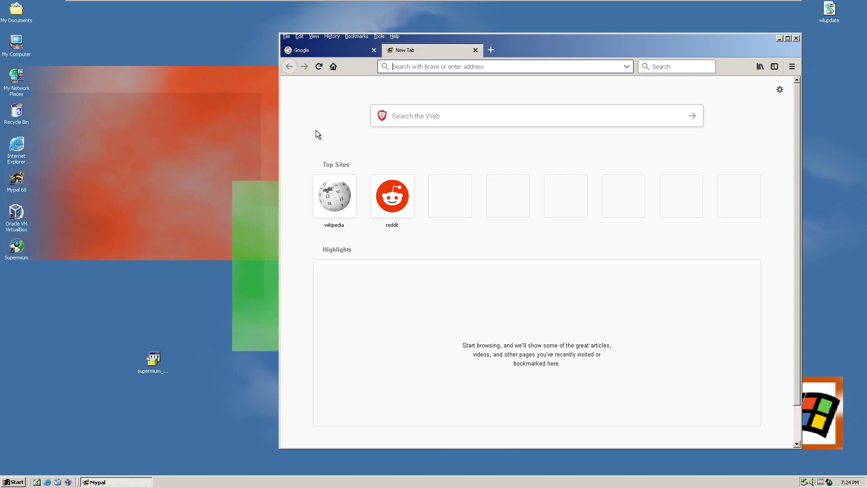
{"action": "type", "text": "whatismybrowser.com"}
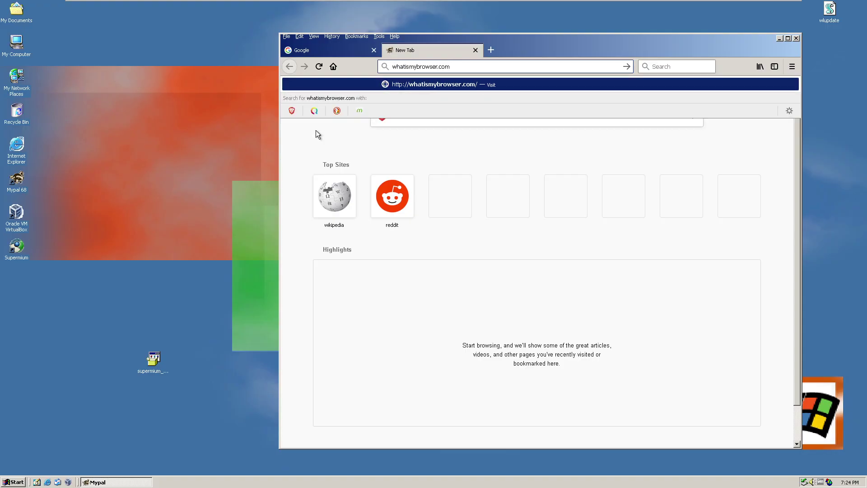
{"action": "key", "text": "Return"}
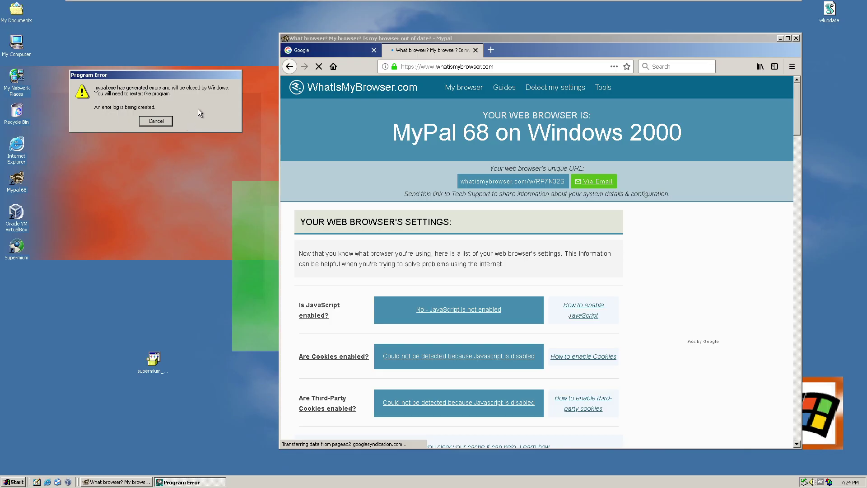
{"action": "left_click", "coordinate": [156, 121]}
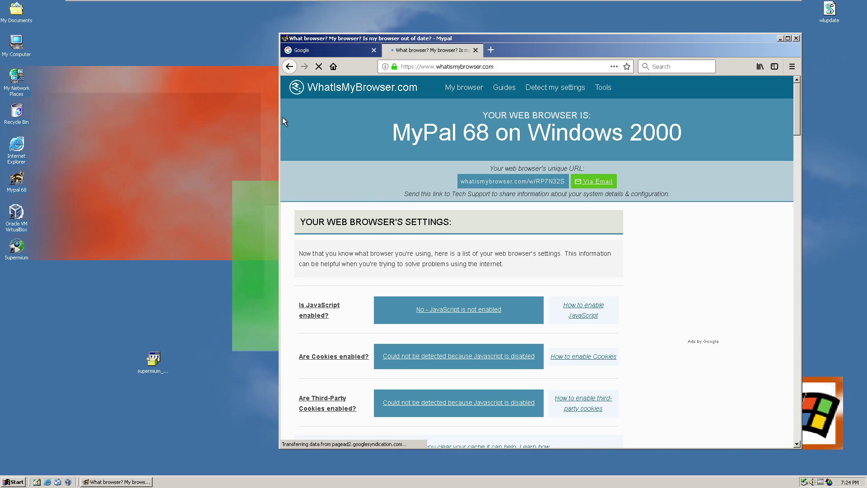